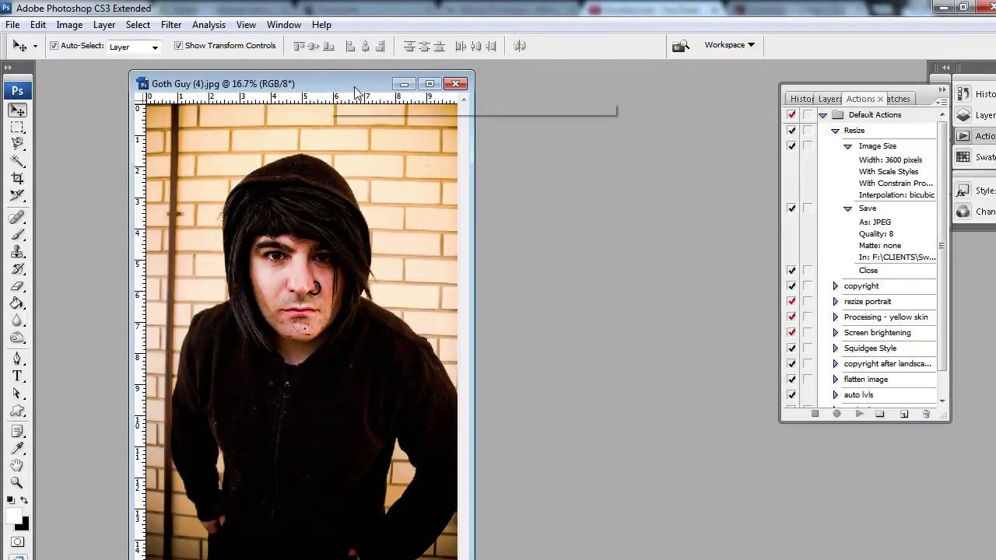
Step: Add a Curves adjustment layer above the Background and place its dialog beside the photo
drag(353, 88, 351, 88)
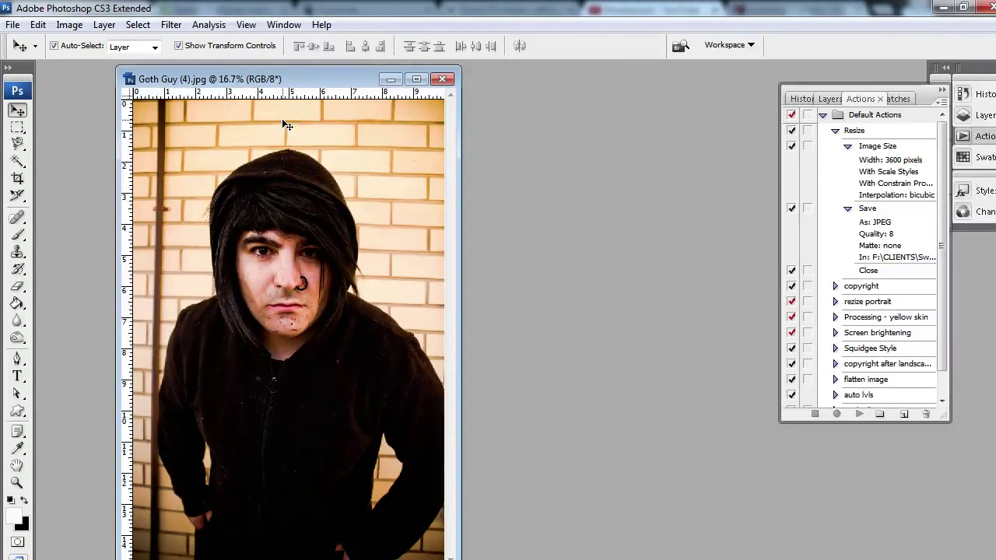
click(985, 115)
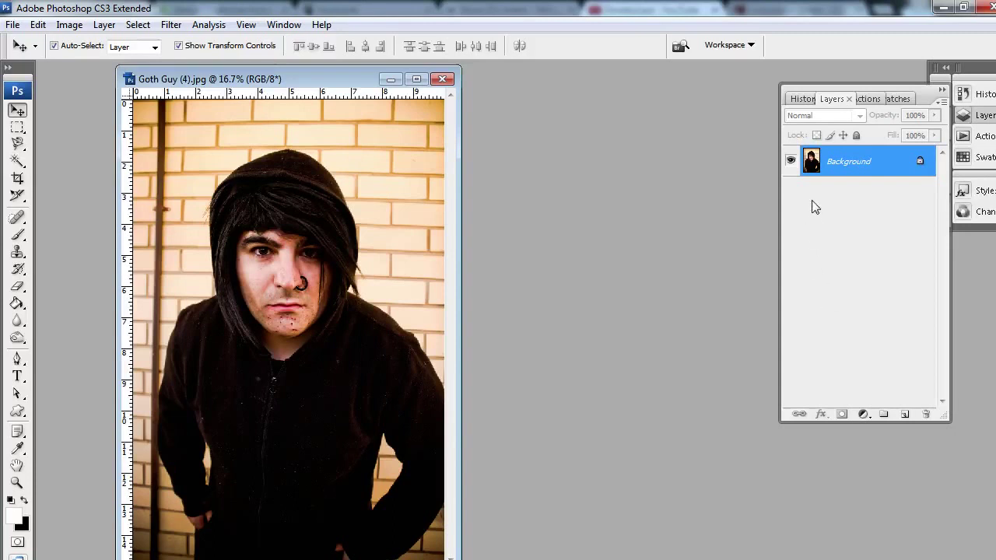
click(864, 417)
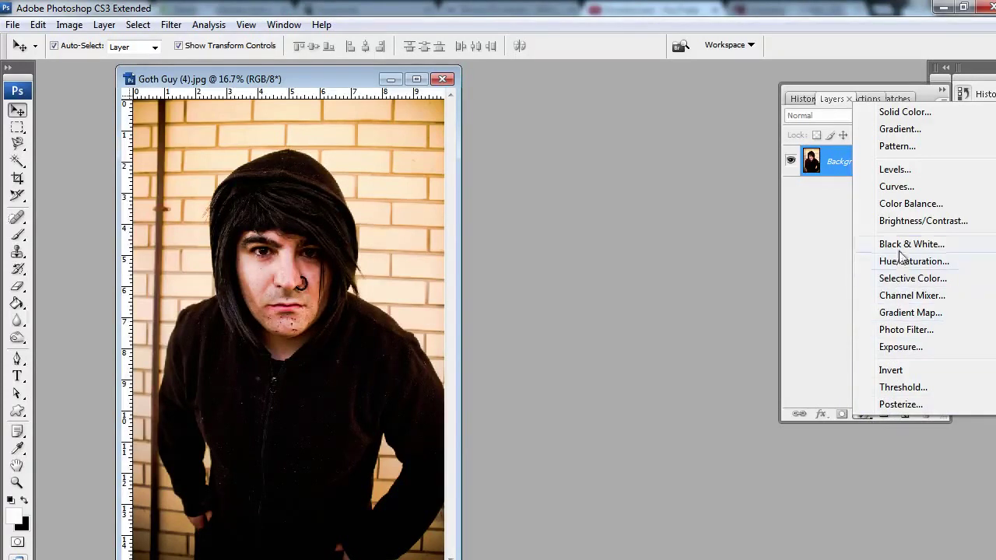
click(903, 188)
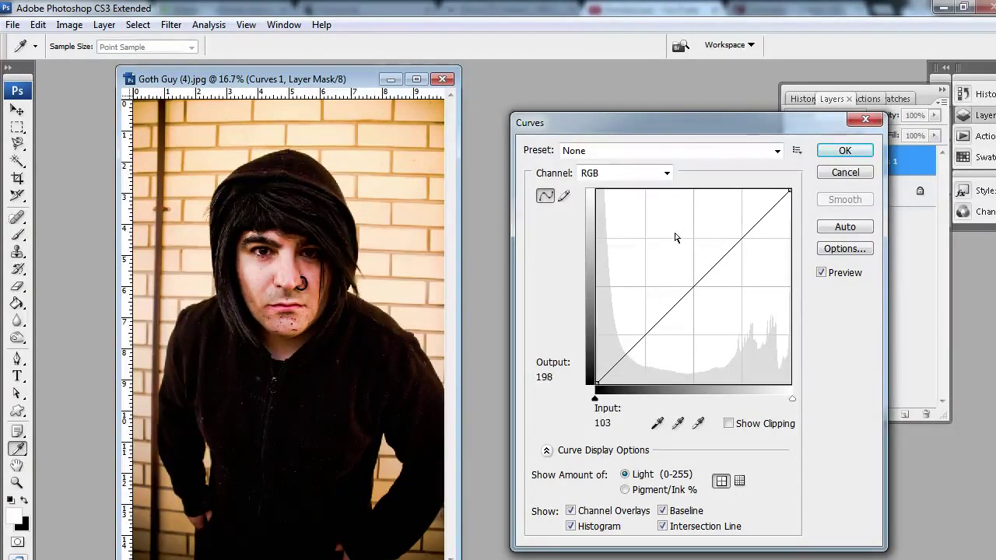
drag(738, 124, 726, 97)
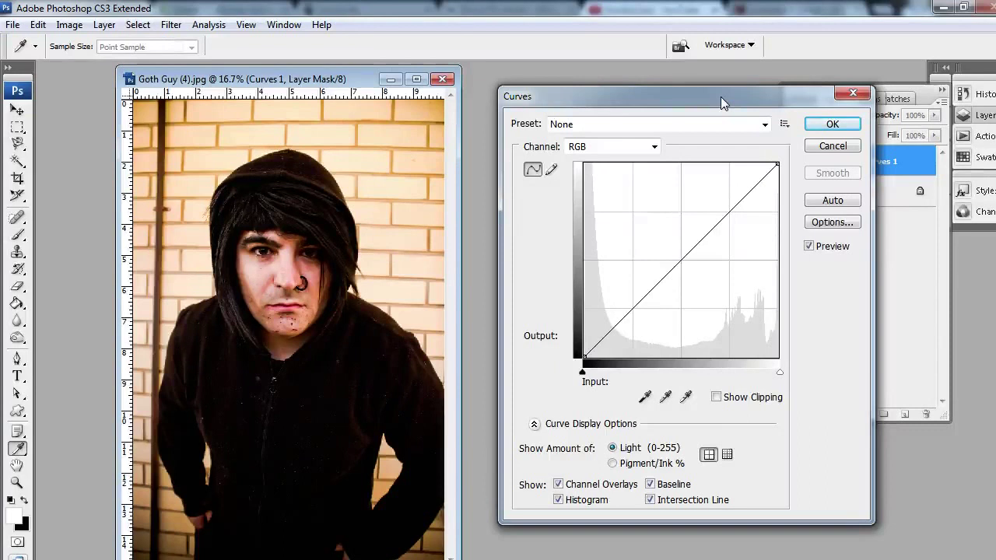
drag(696, 94, 687, 91)
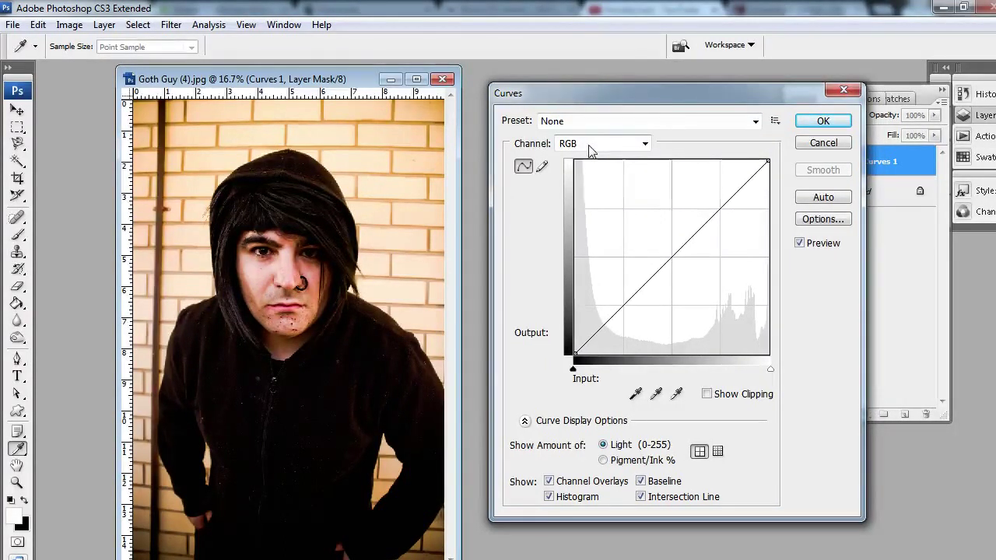
Step: Lower the midtones of the Red channel curve to output 114 at input 145
click(632, 147)
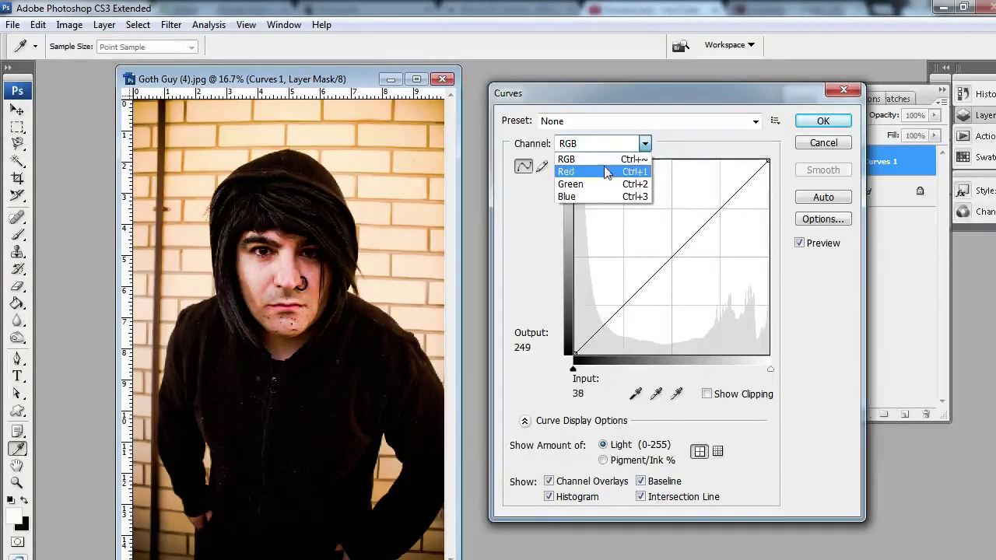
click(605, 172)
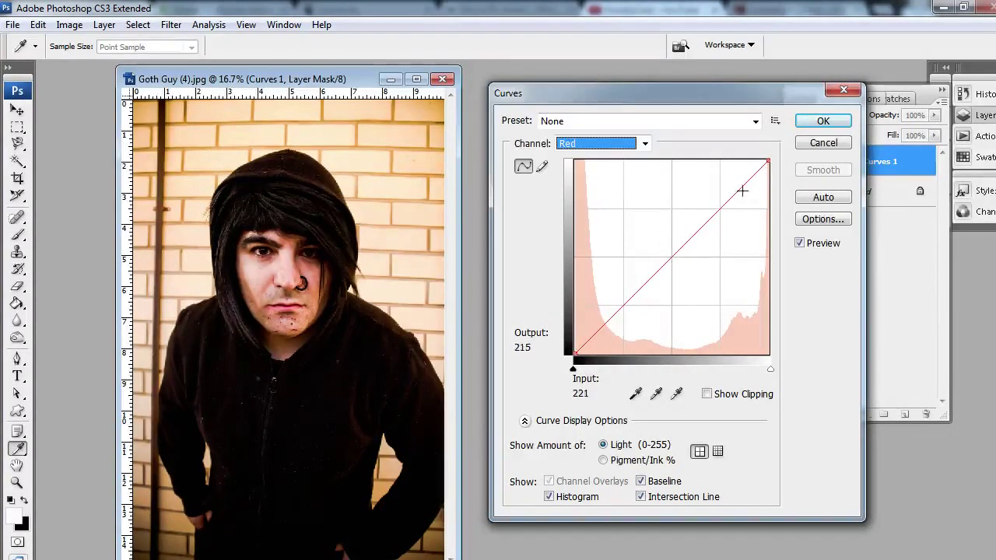
click(672, 257)
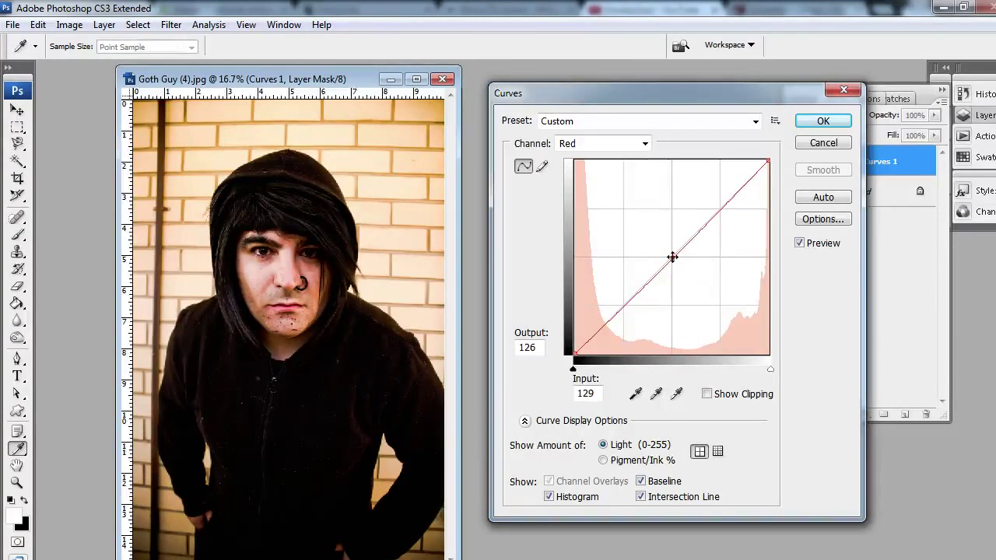
drag(673, 257, 685, 267)
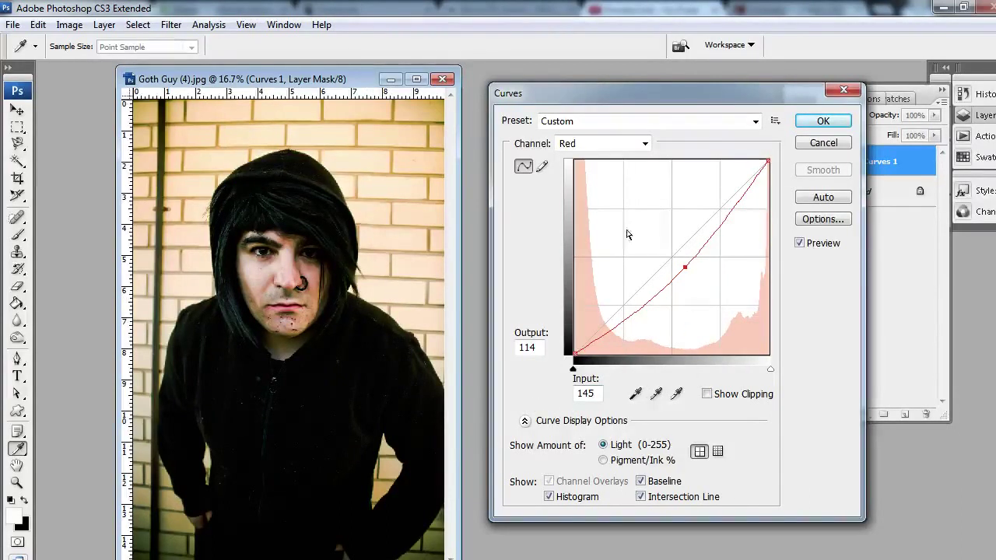
Step: Raise the midtones of the Blue channel curve to output 142 at input 112 and apply the curves
click(597, 148)
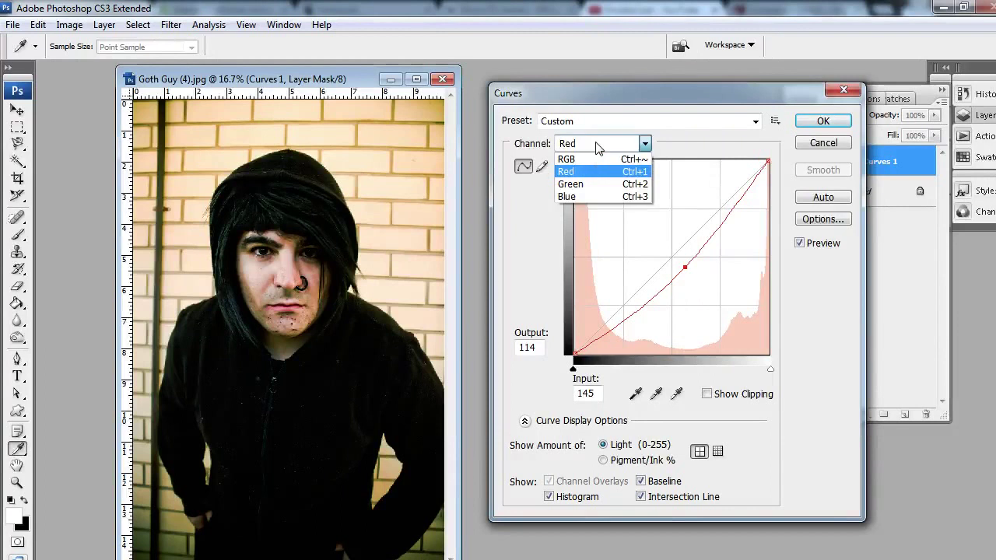
click(597, 197)
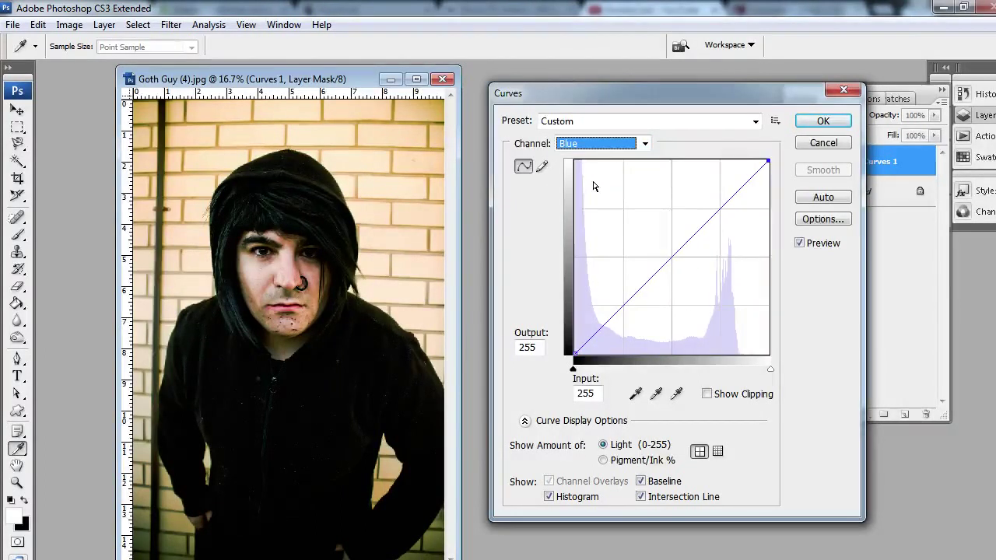
click(672, 255)
drag(672, 255, 660, 246)
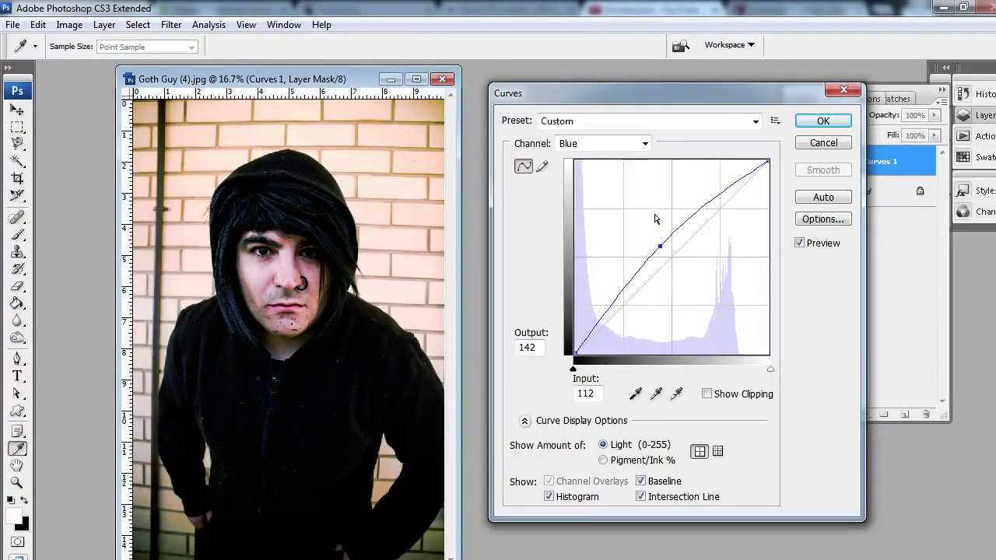
click(810, 122)
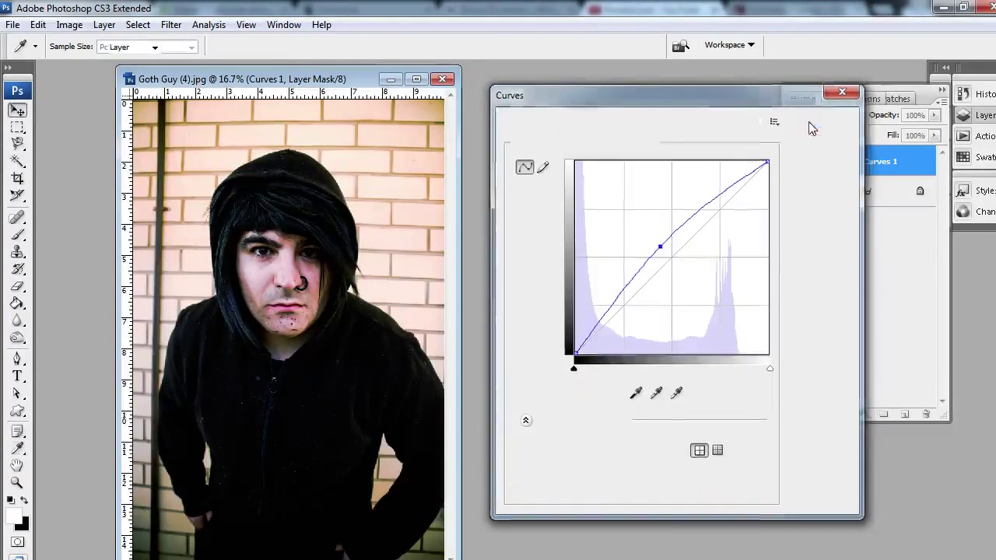
Step: Add a Hue/Saturation adjustment layer above the curves with the master saturation set to -52
mouse_move(325, 85)
mouse_down()
mouse_move(334, 85)
mouse_move(314, 85)
mouse_up()
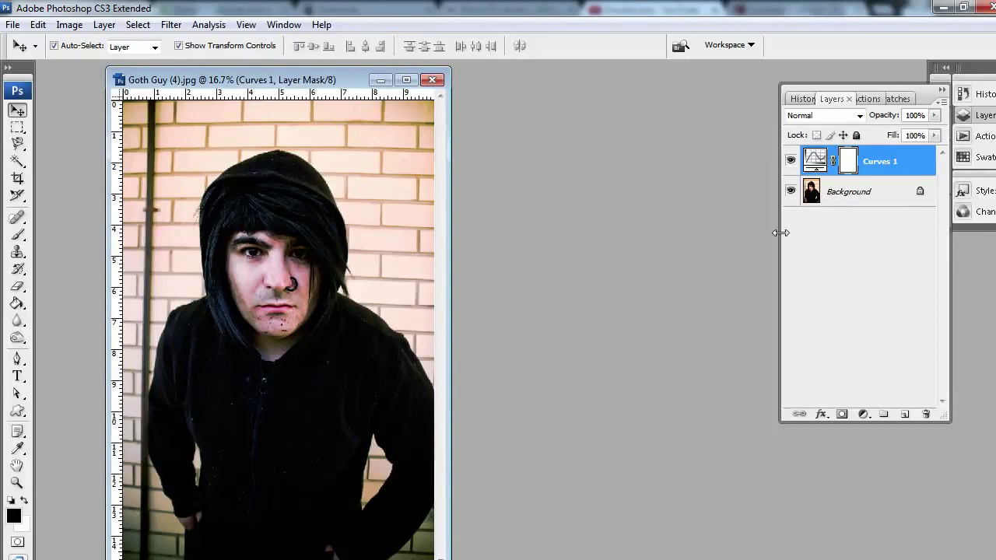
click(863, 416)
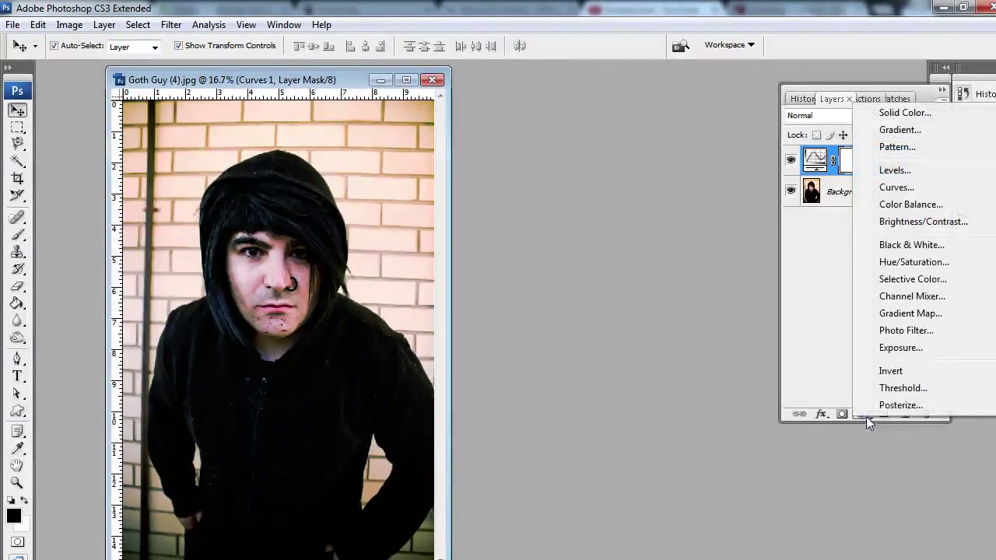
click(905, 264)
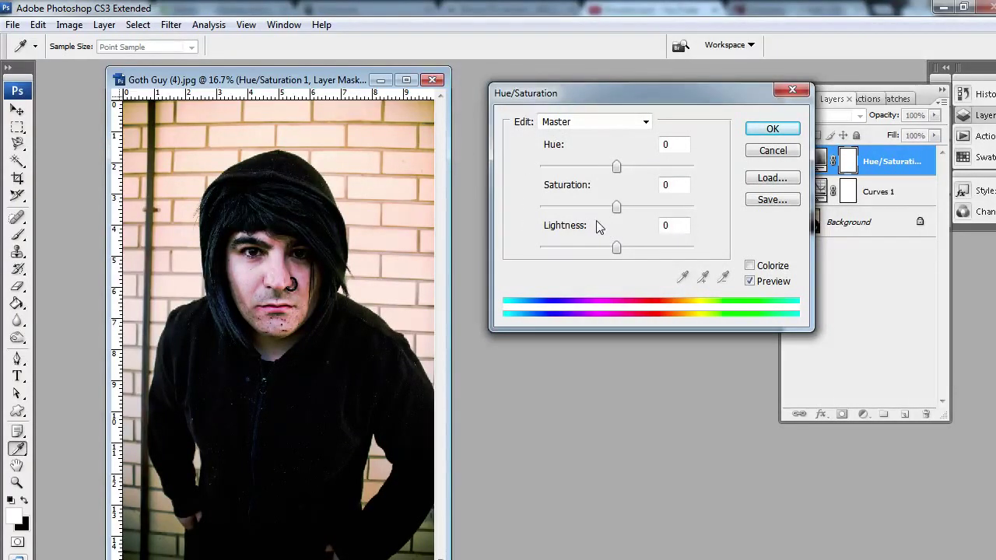
drag(616, 208, 579, 208)
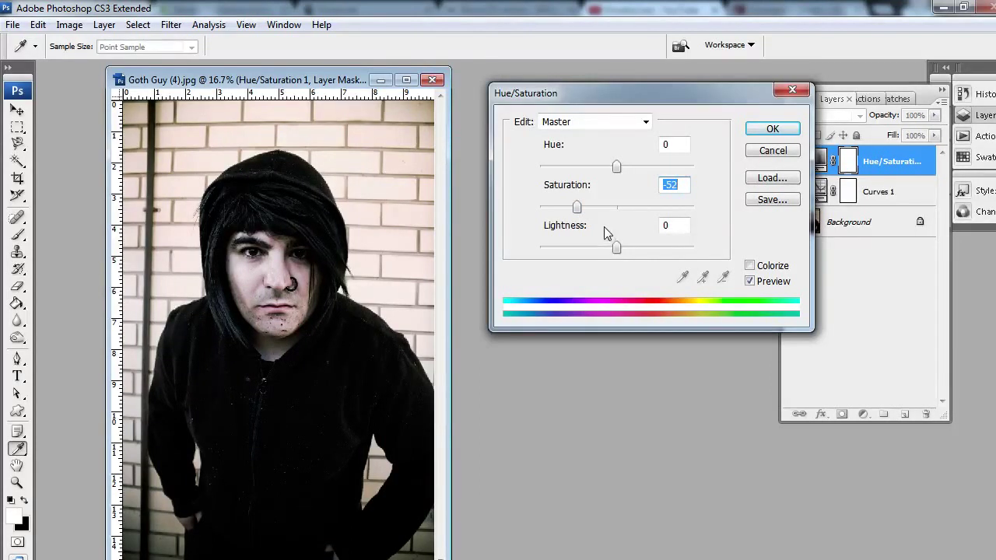
click(756, 134)
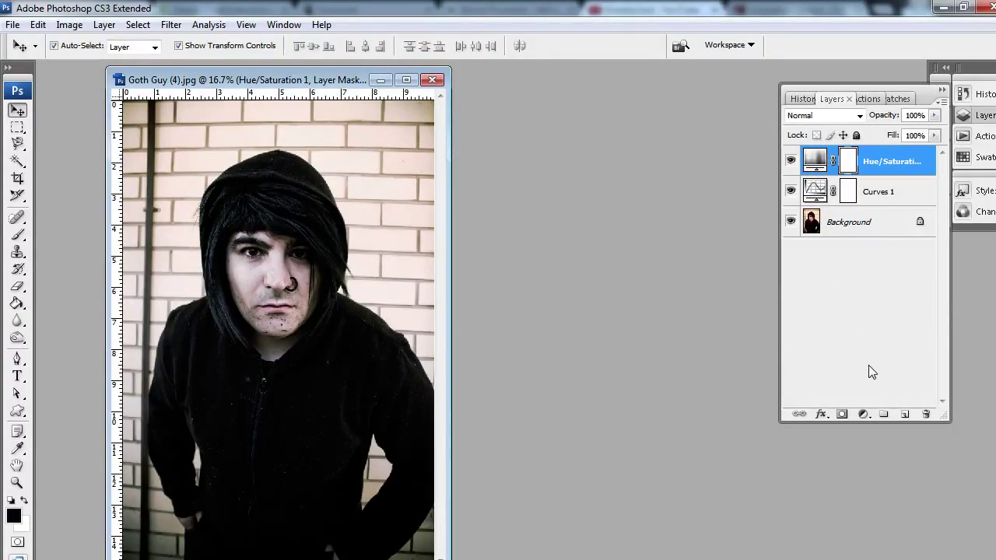
Step: Add a second Curves adjustment layer and raise its Blue channel midtones to output 142 at input 130
click(864, 415)
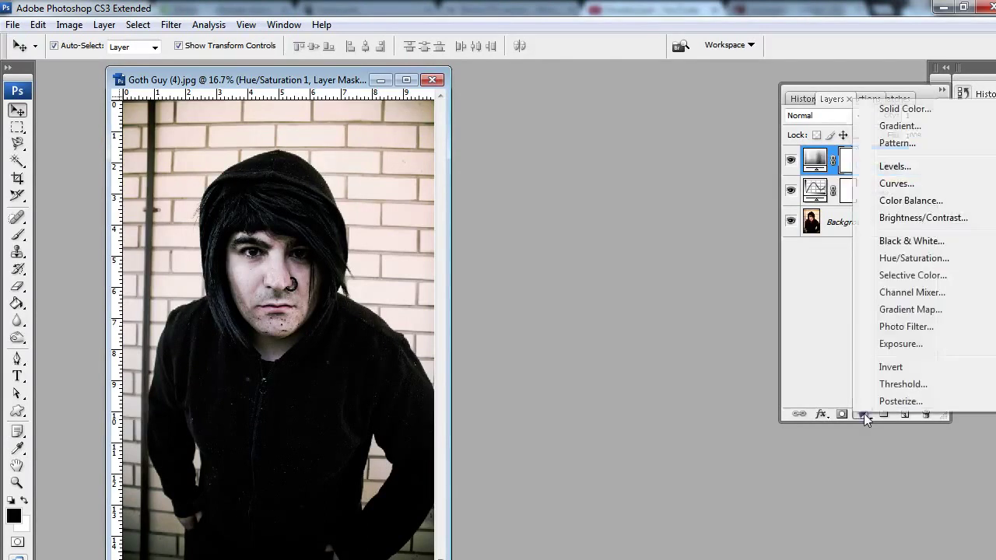
click(920, 186)
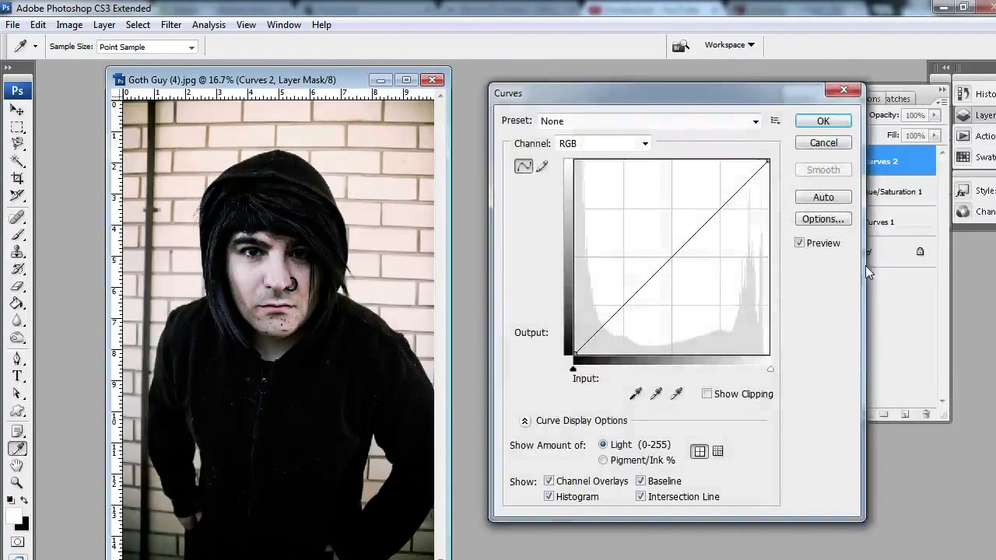
click(620, 145)
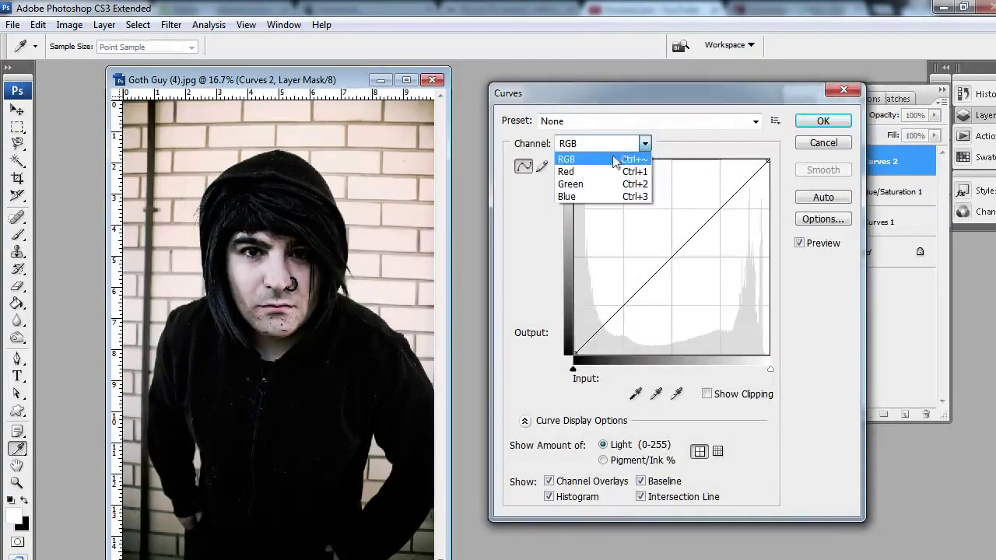
click(598, 192)
drag(674, 255, 673, 246)
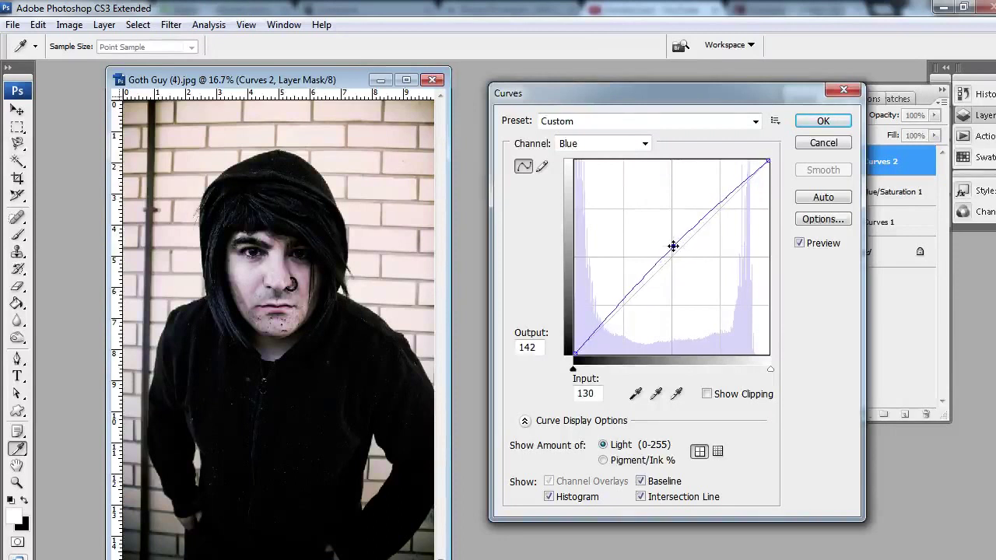
Step: Lower the second curve's Red channel to output 134 at input 147, apply it, and compare the photo without and with that layer
click(594, 147)
click(599, 172)
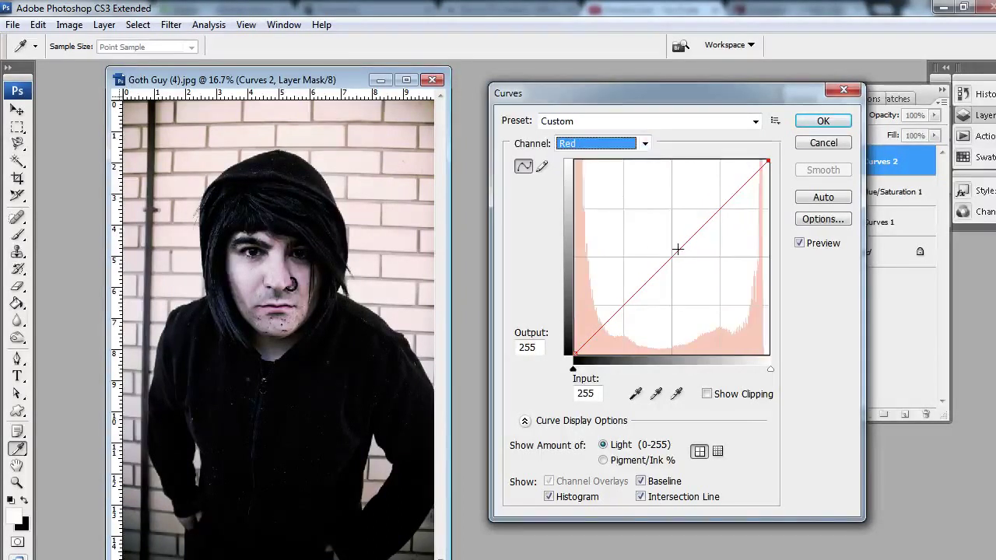
drag(681, 249, 687, 252)
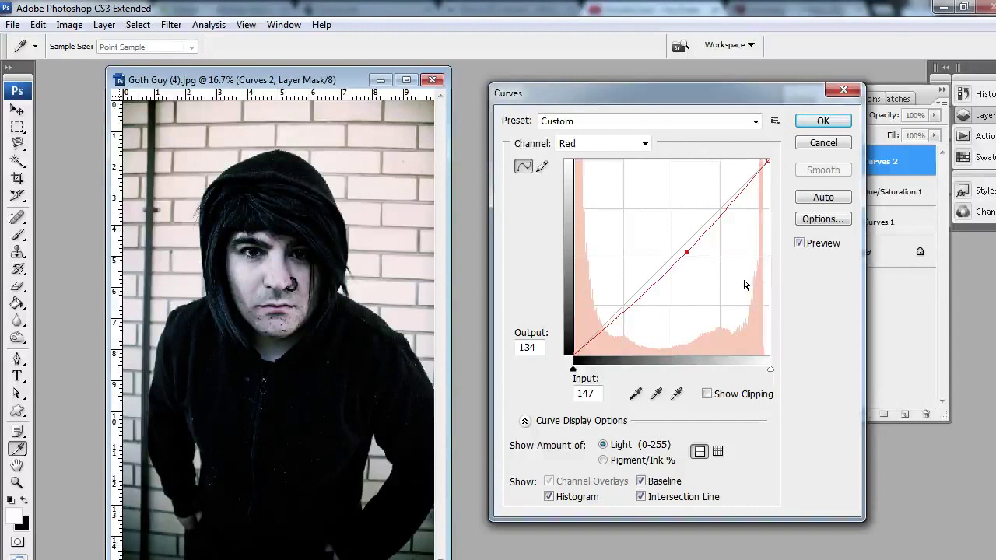
click(823, 123)
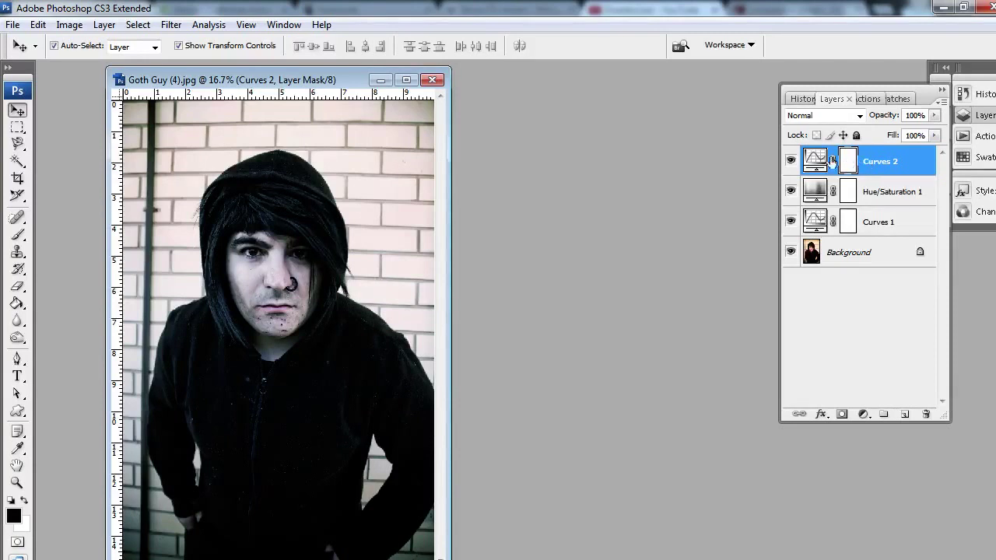
click(791, 164)
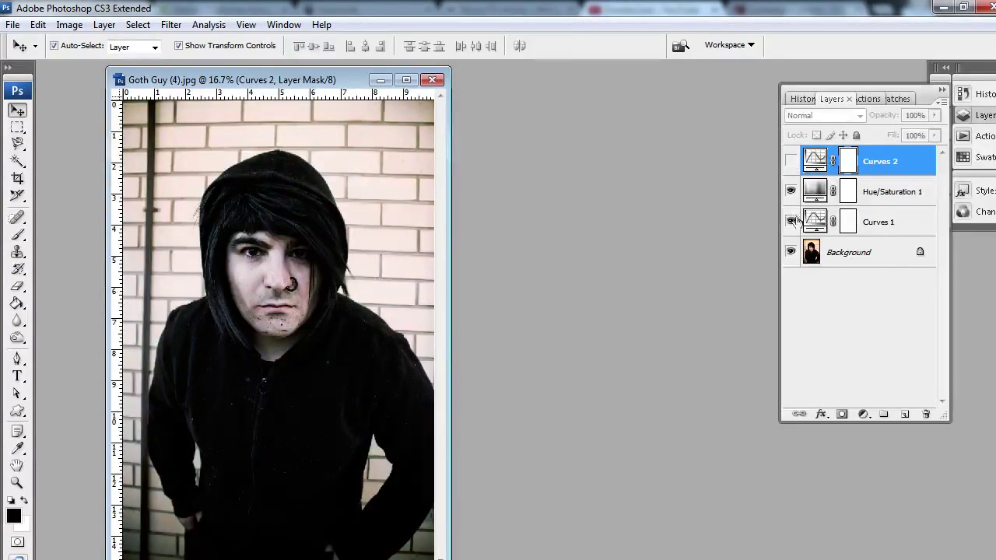
click(792, 162)
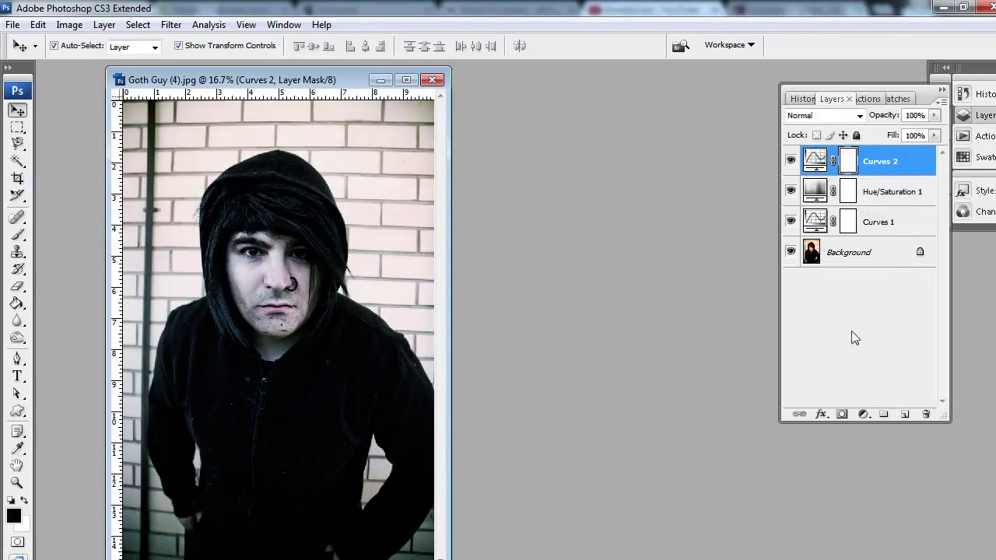
Step: Add a Levels adjustment layer on top with RGB input levels of 6, 1.09 and 230
click(864, 413)
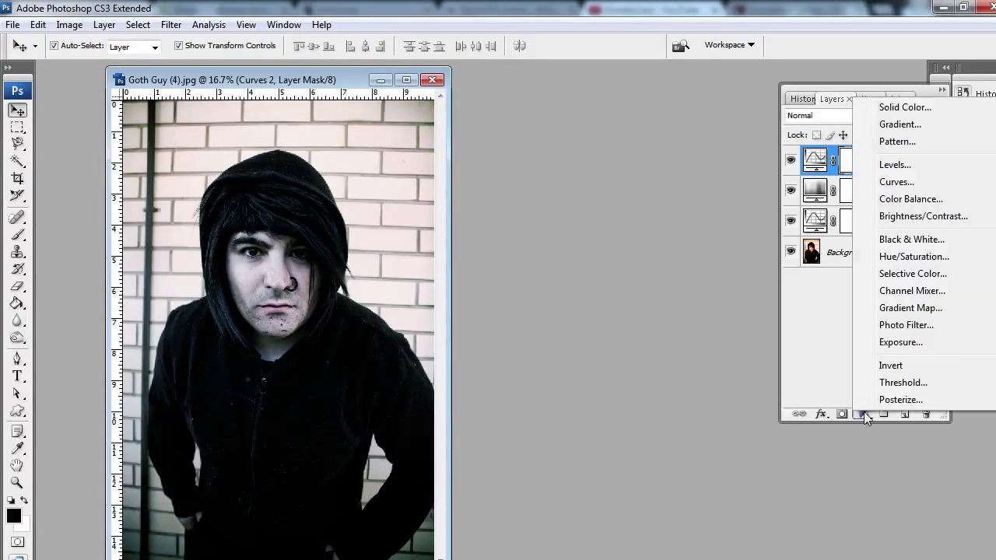
click(893, 167)
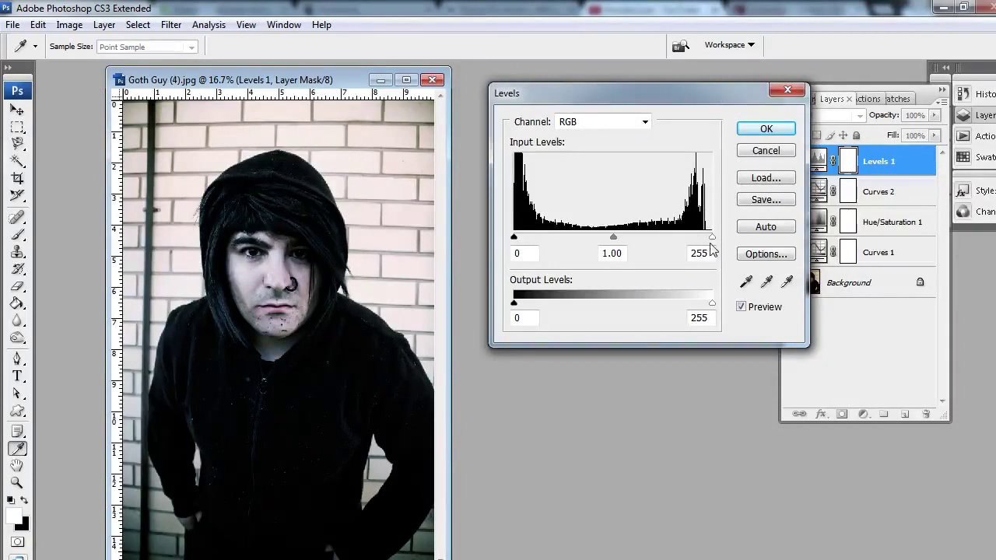
drag(711, 238, 697, 240)
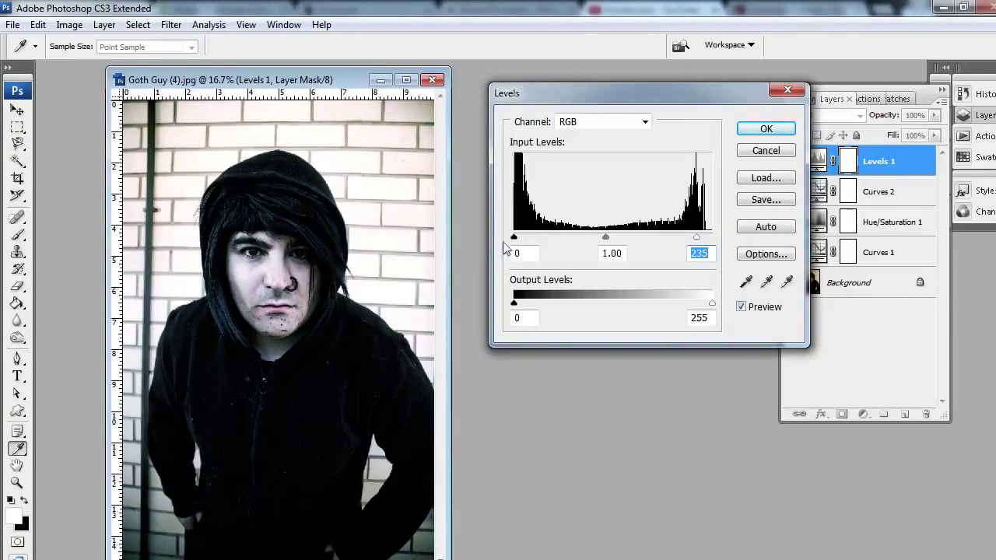
drag(517, 240, 519, 239)
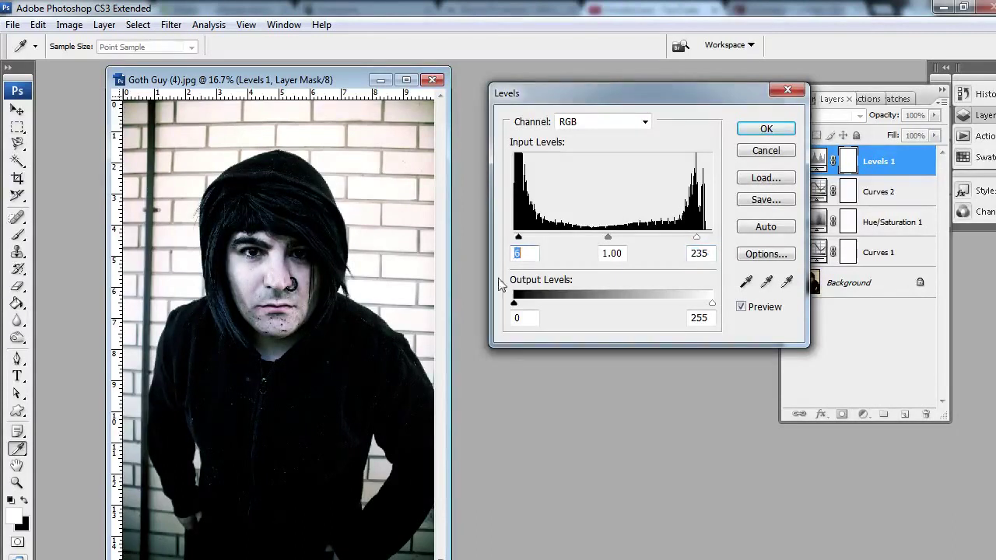
drag(697, 238, 694, 242)
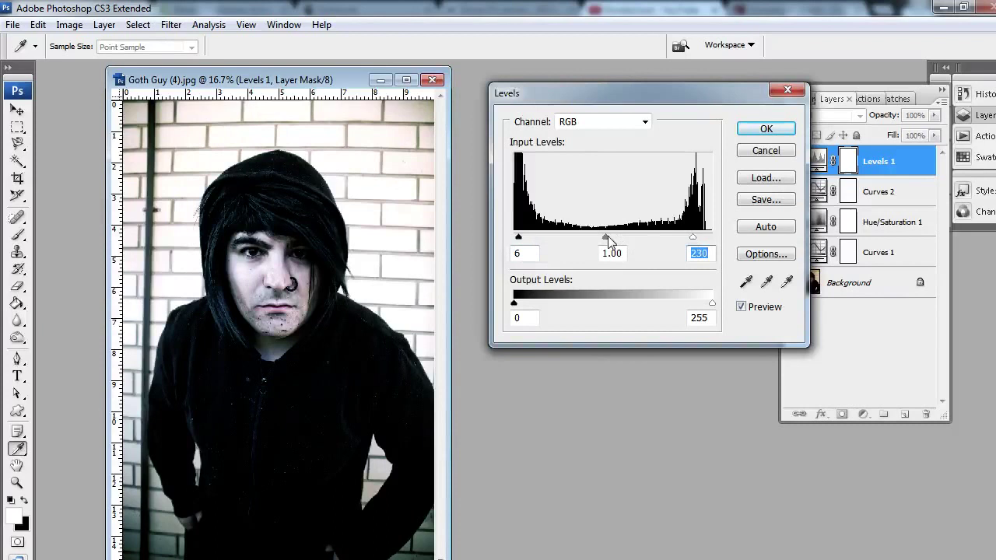
drag(603, 243, 600, 240)
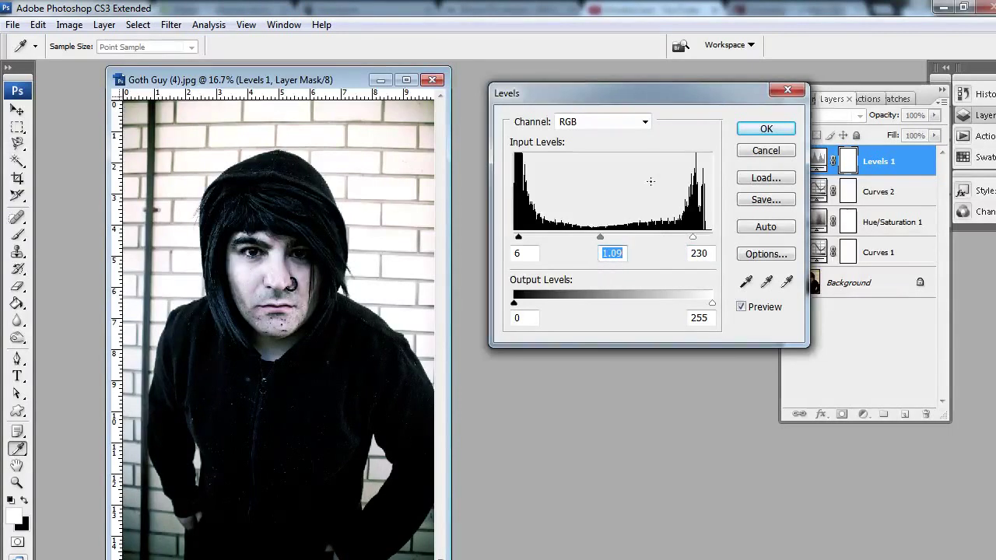
click(761, 131)
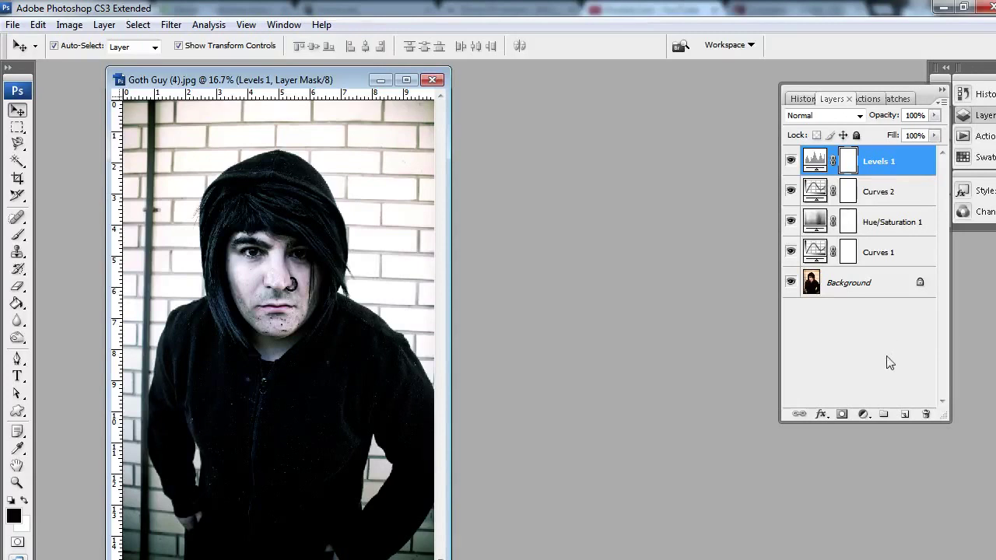
Step: Add a Photo Filter adjustment layer above Levels 1 using the Cyan filter at 10% density with luminosity preserved
click(864, 415)
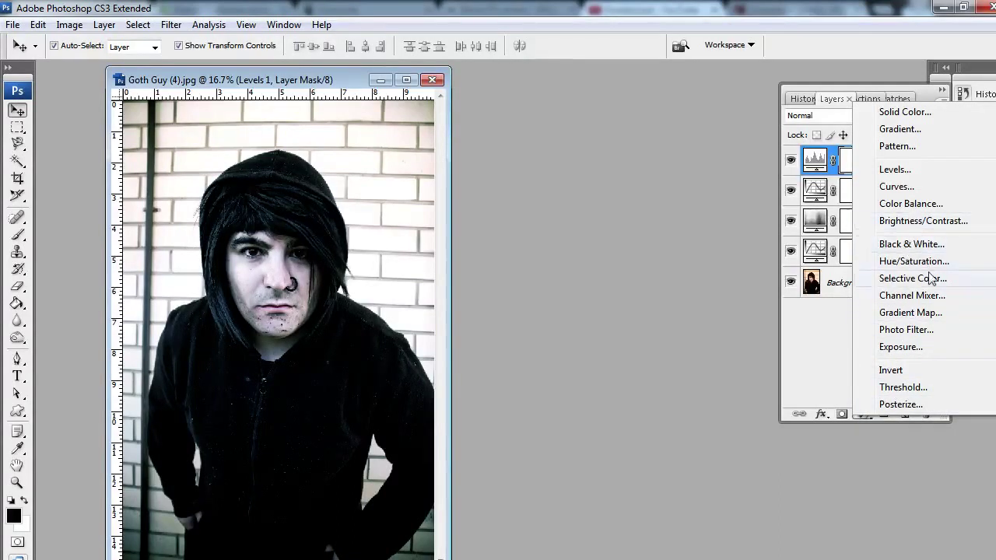
click(918, 330)
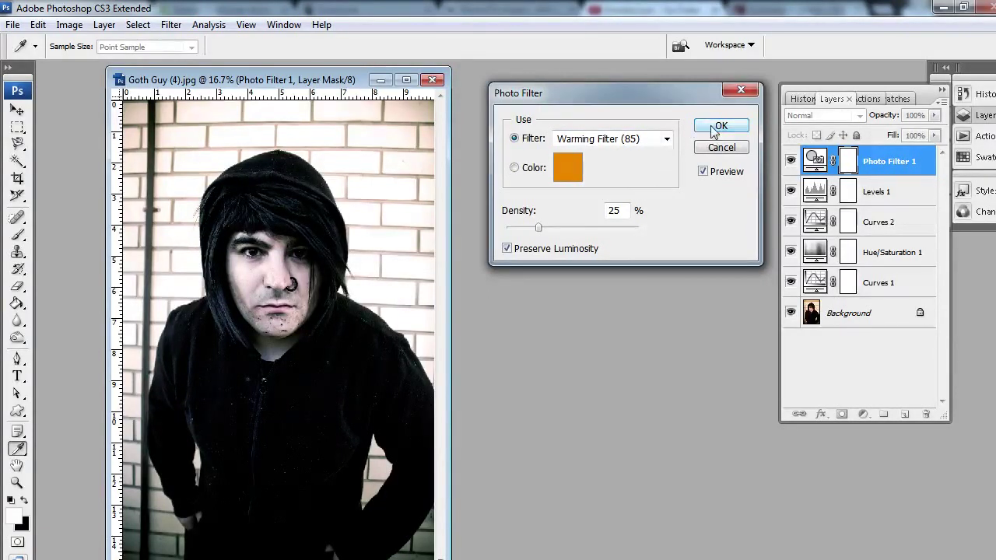
click(571, 167)
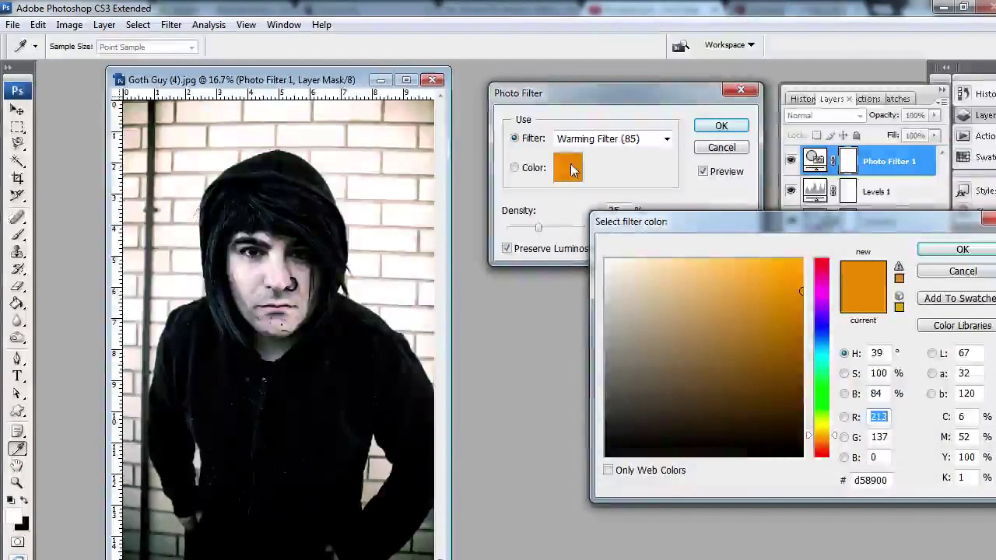
click(945, 268)
click(636, 144)
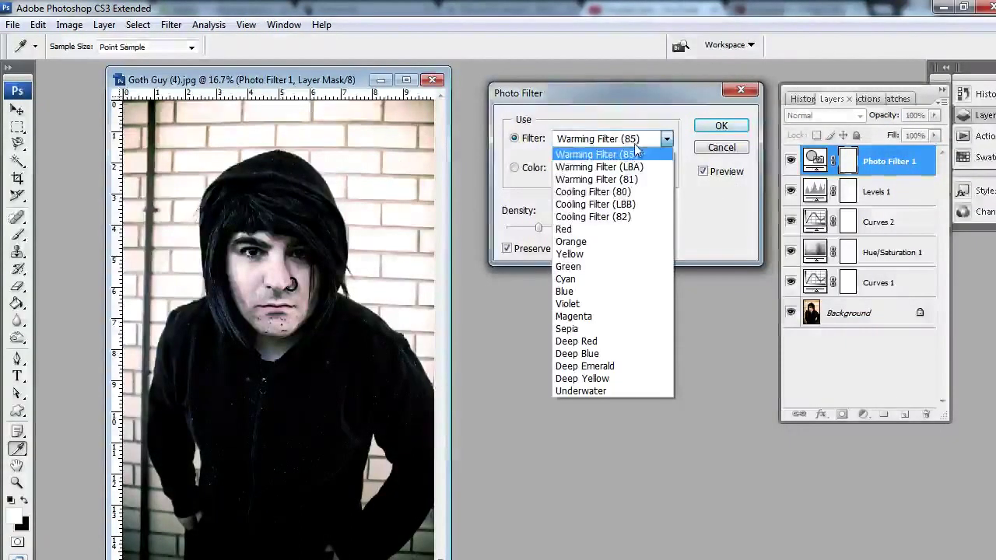
click(589, 277)
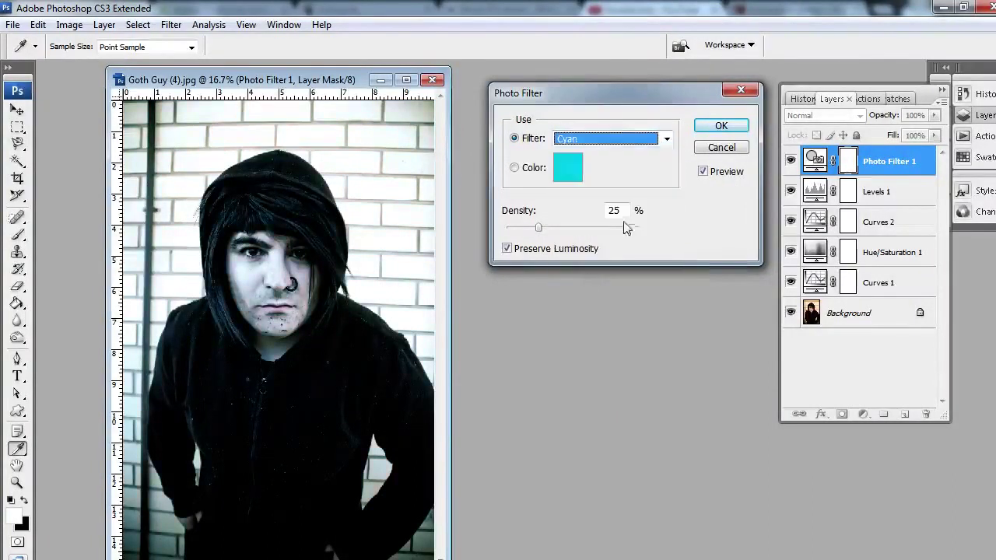
click(520, 231)
mouse_move(520, 231)
mouse_down()
mouse_move(506, 233)
mouse_move(521, 234)
mouse_up()
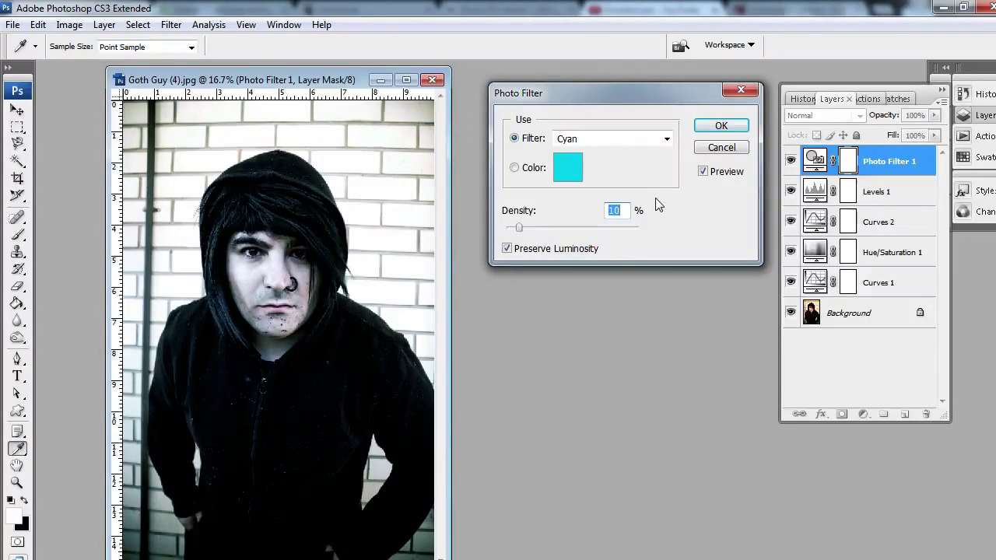
click(719, 132)
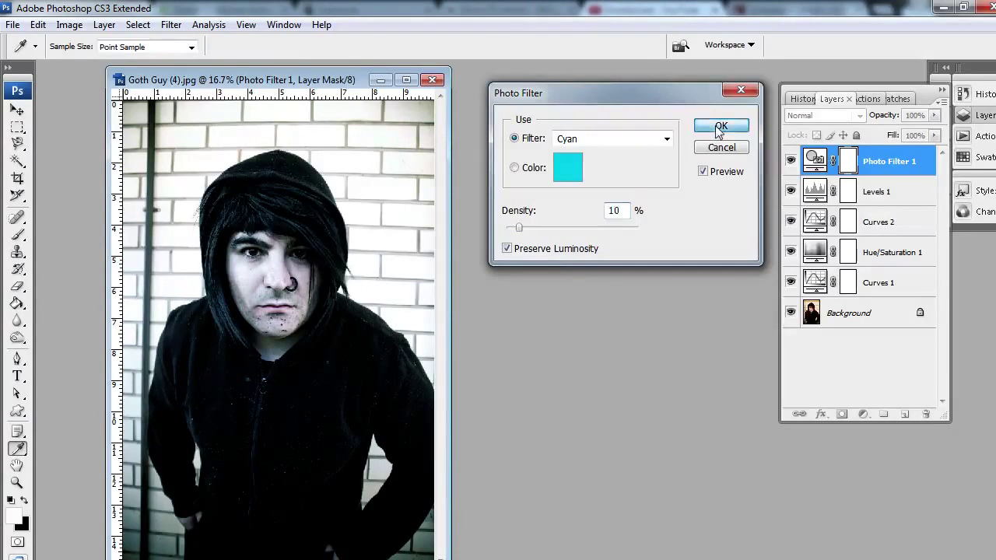
key(v)
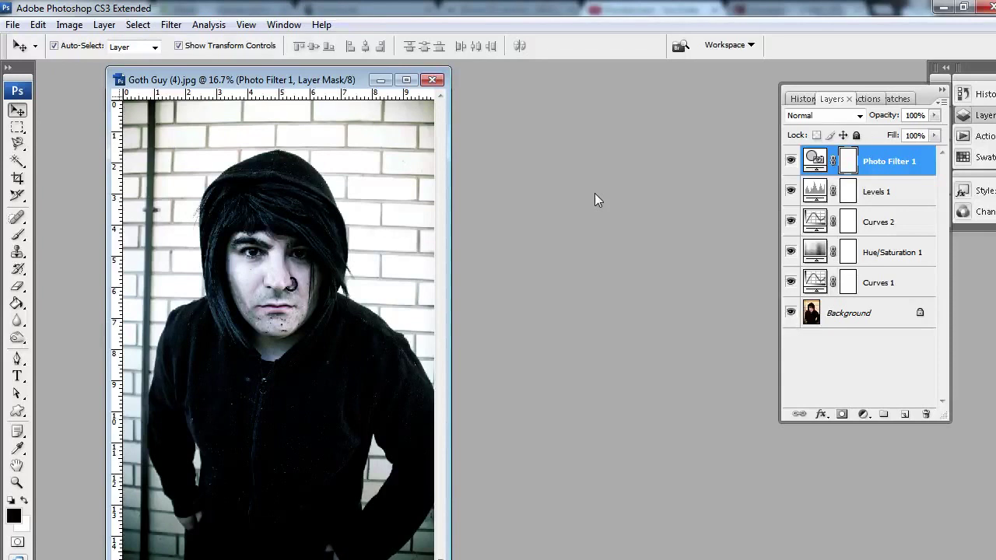
Step: Compare the photo's originally opened history state with the Photo Filter state, restore the edited state, and return to the layer list
click(976, 95)
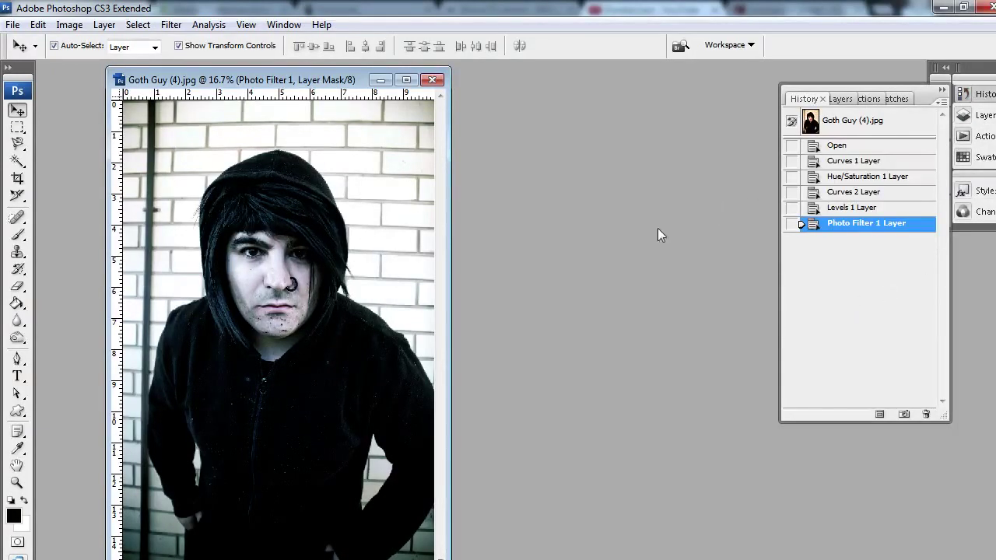
drag(284, 75, 283, 72)
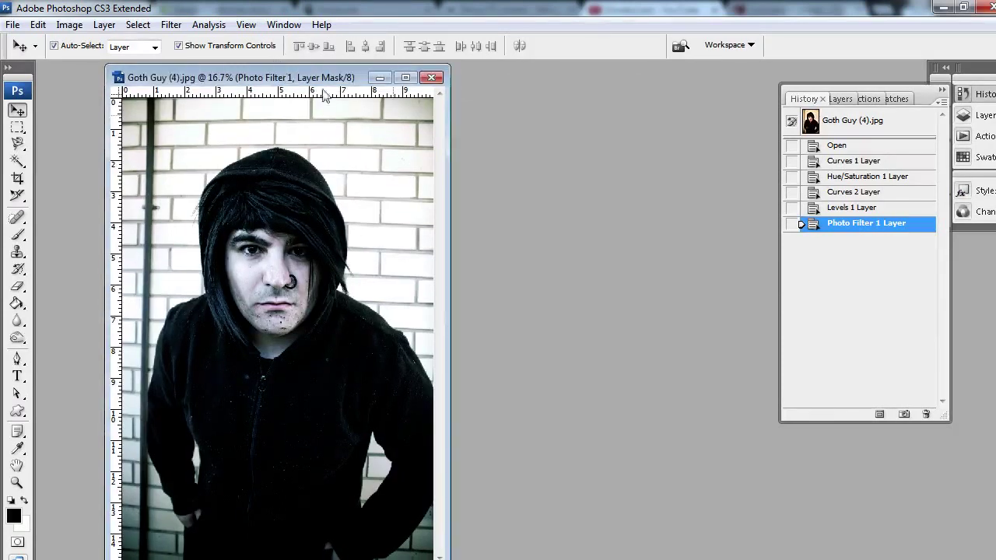
click(838, 147)
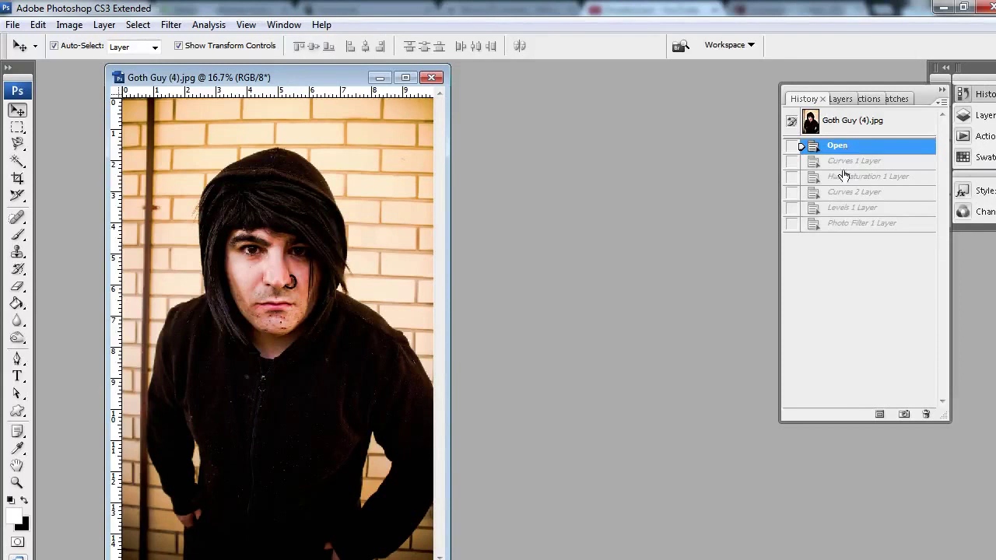
click(860, 226)
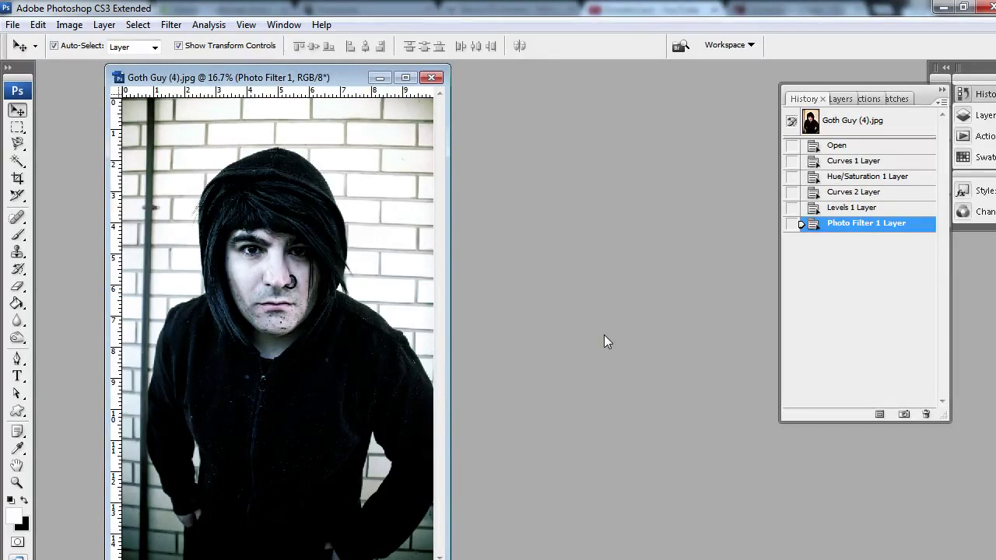
click(979, 116)
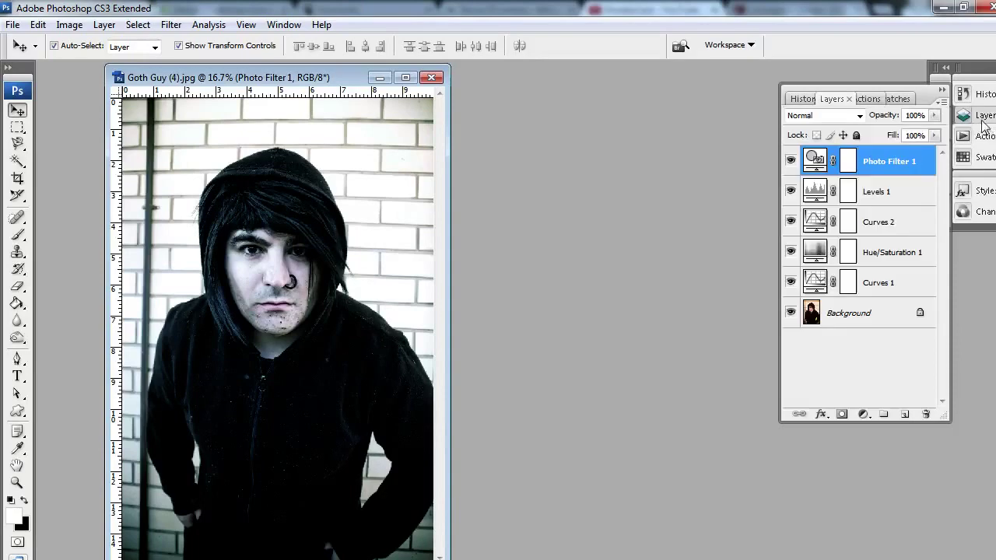